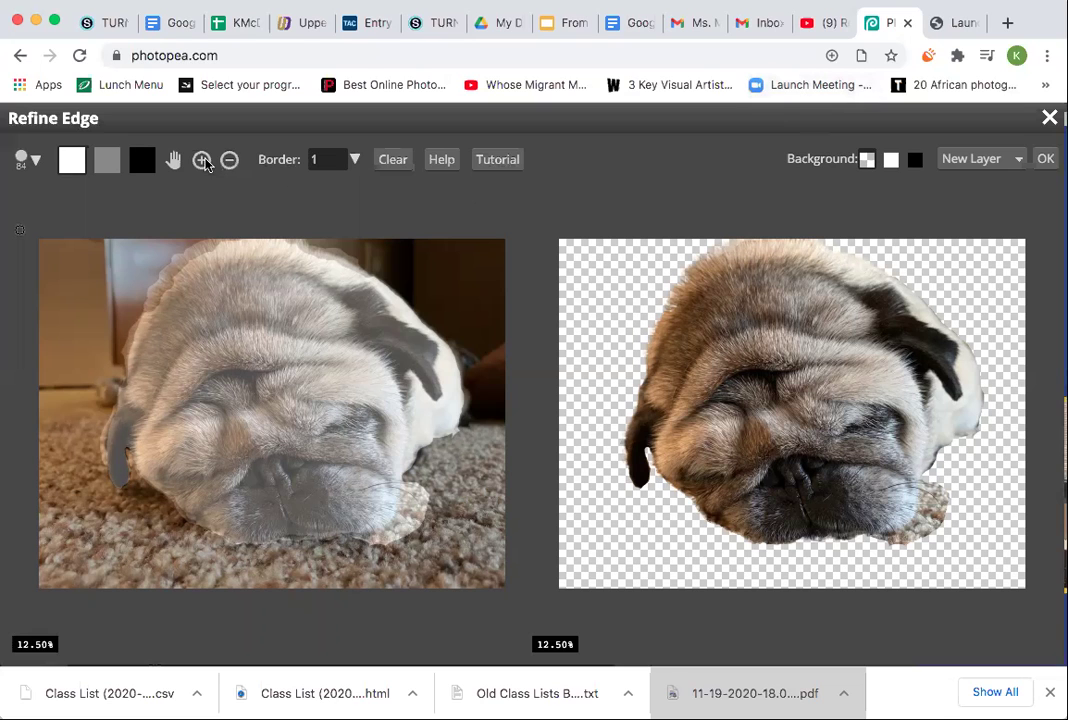
In Refine Edge, paint the carpet patch below the pug's chin black to mark it as background.
click(202, 161)
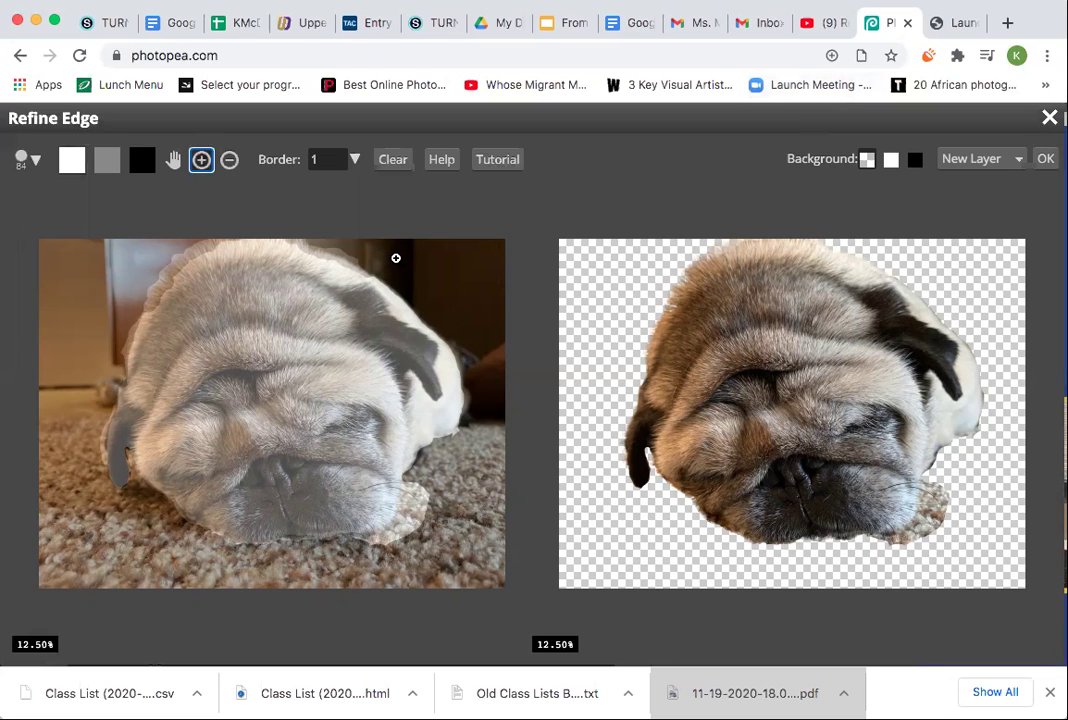
click(451, 234)
click(899, 493)
click(930, 534)
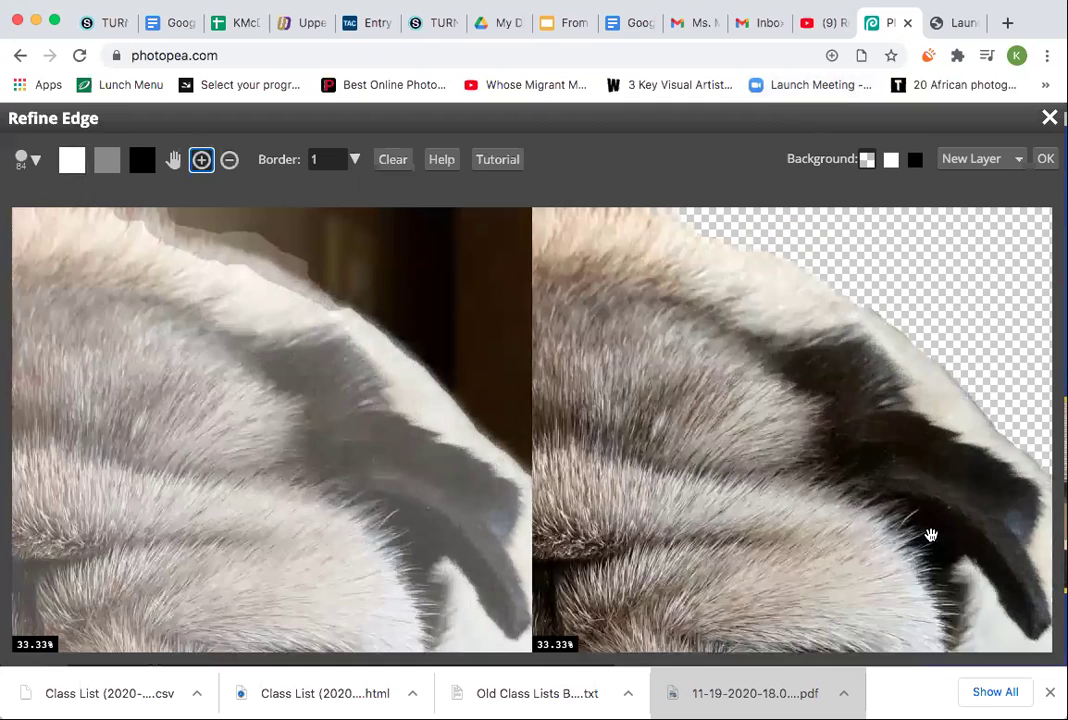
click(930, 534)
scroll(930, 534, down, 3)
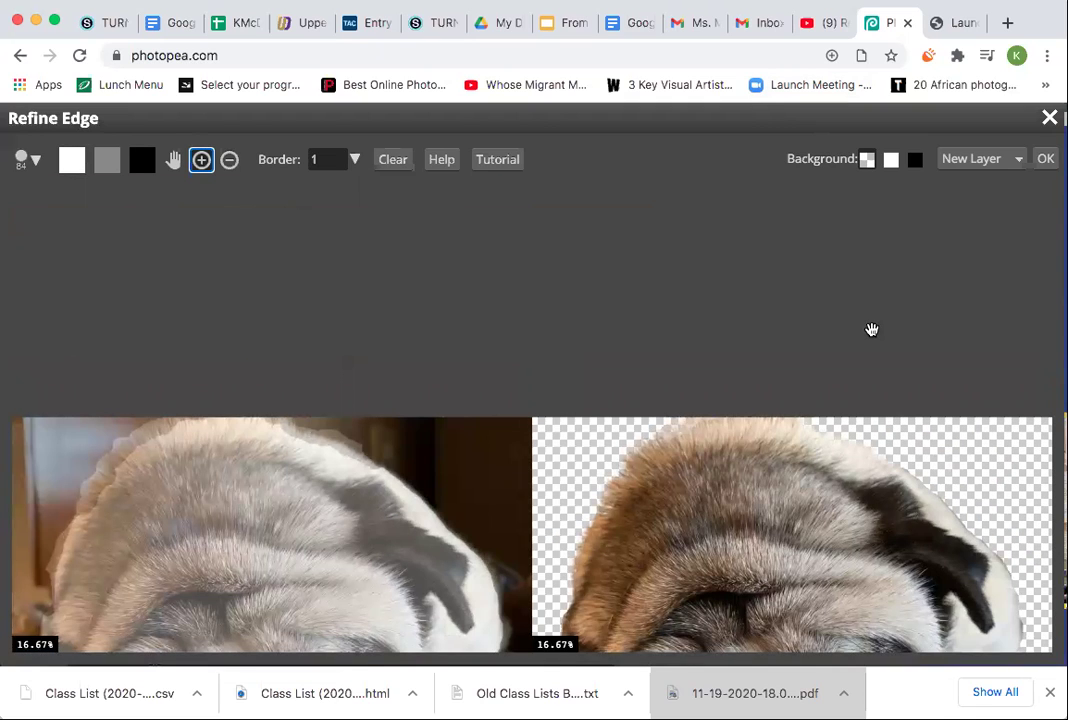
scroll(872, 330, down, 2)
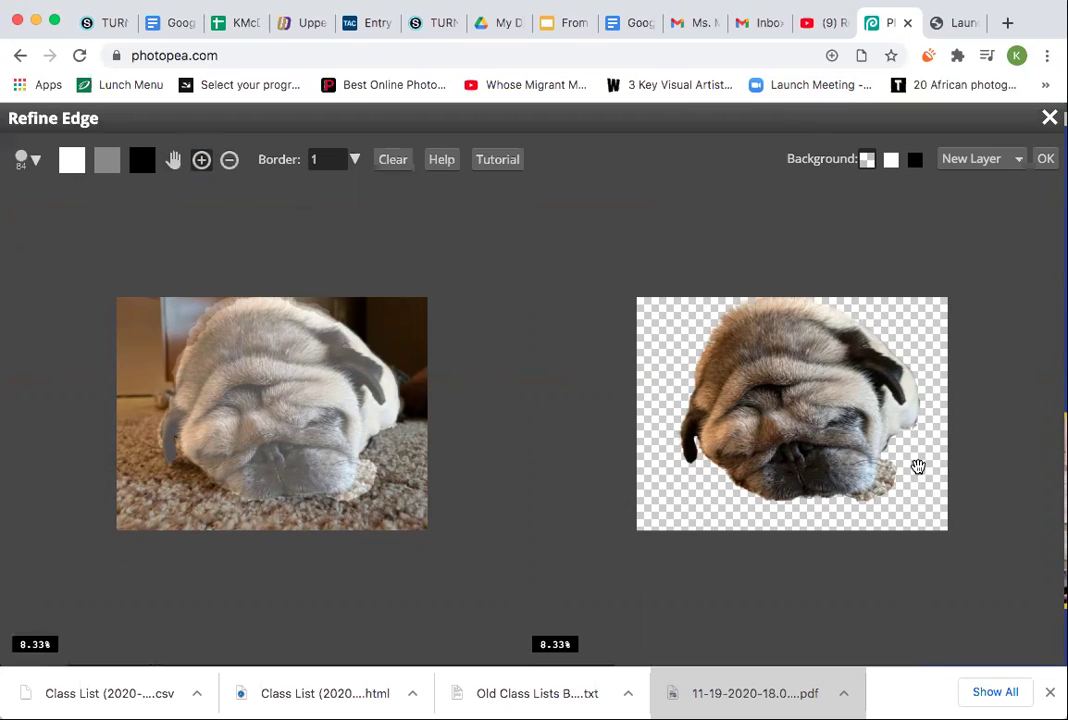
scroll(918, 466, up, 3)
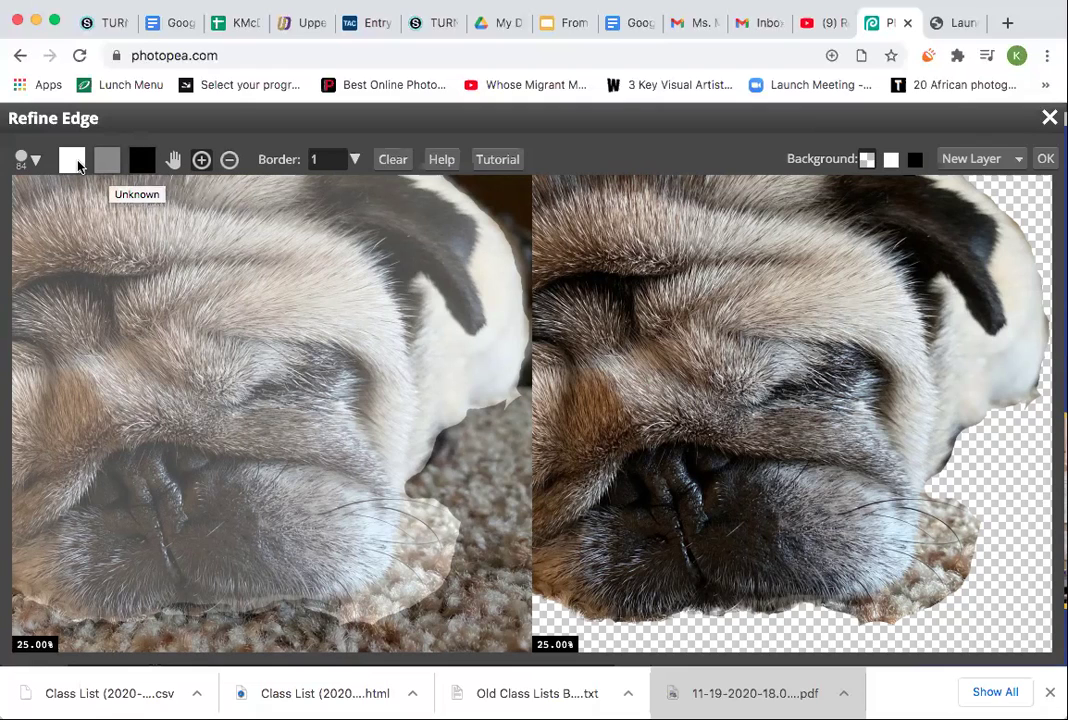
click(142, 159)
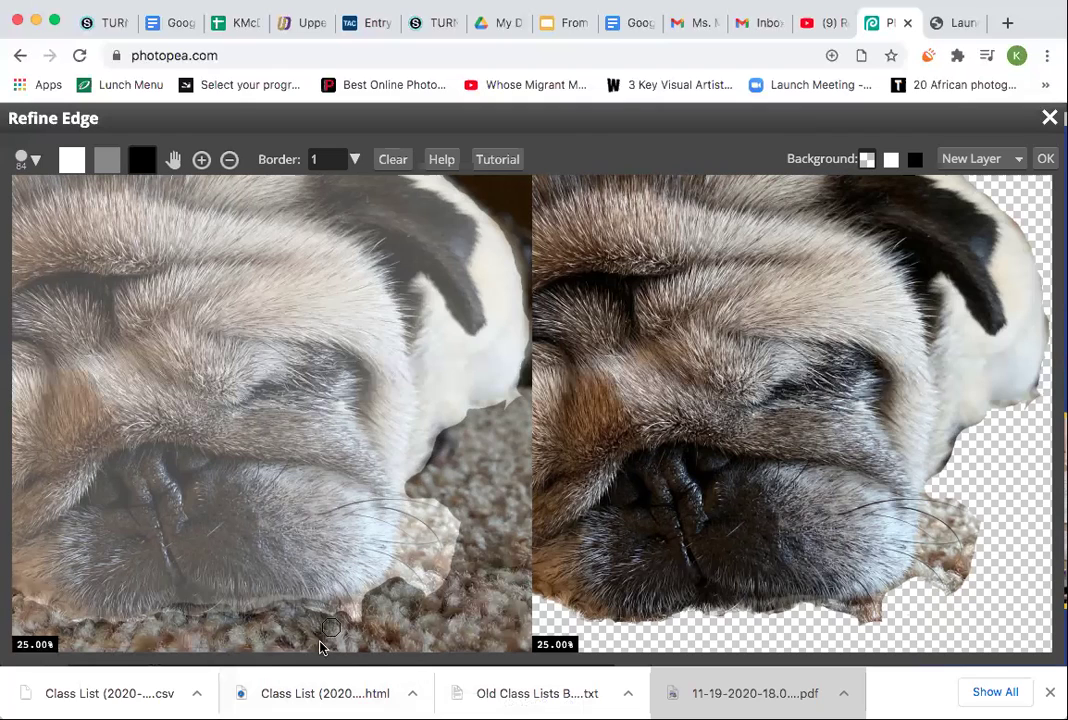
drag(331, 628, 320, 640)
Shrink the brush to 36 px and paint the leftover carpet tip under the chin gray as an unknown edge.
click(108, 162)
click(28, 159)
drag(107, 211, 67, 211)
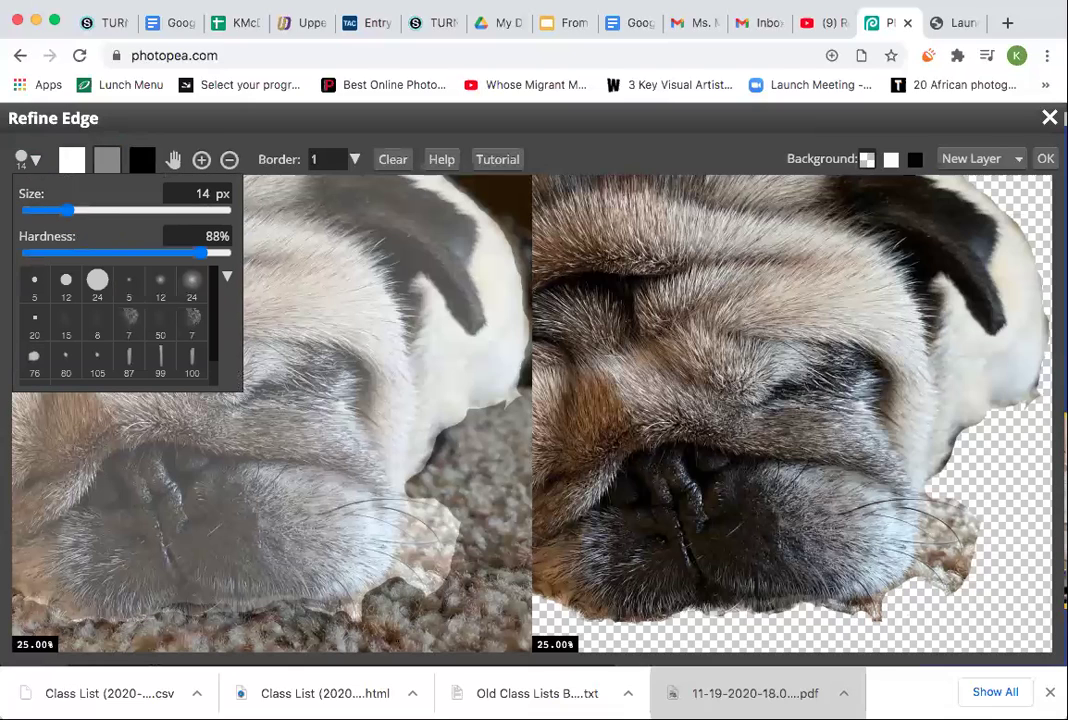
drag(67, 211, 85, 213)
click(350, 603)
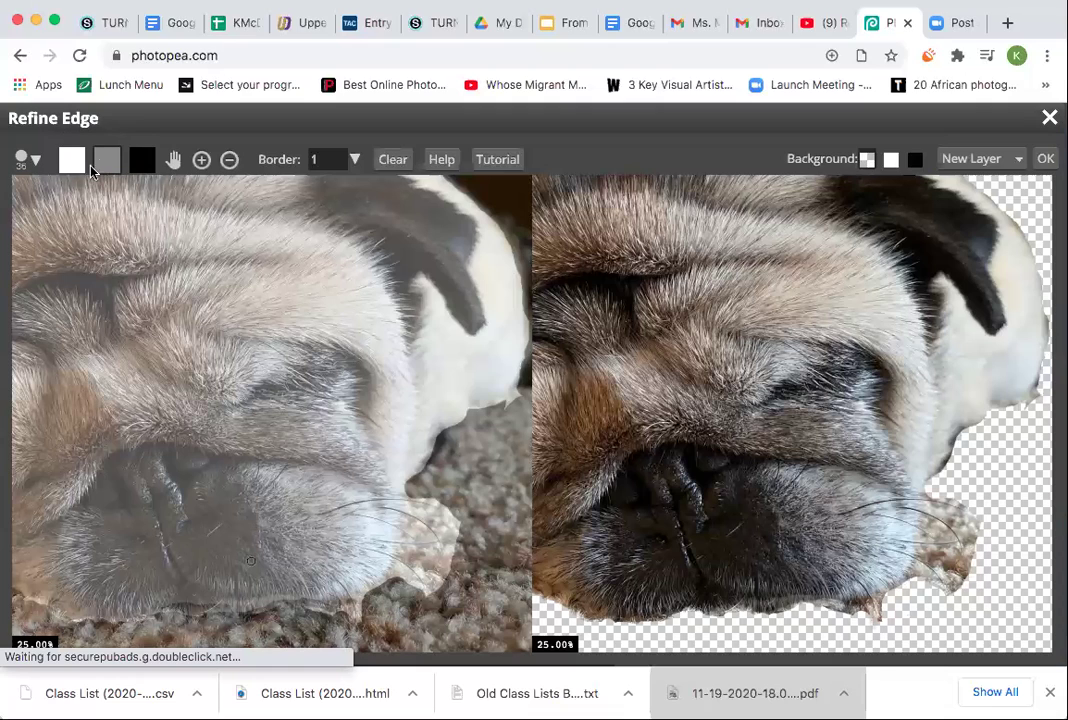
Paint the remaining carpet under the chin and beside the muzzle black, and mark the whisker area gray as unknown.
click(142, 159)
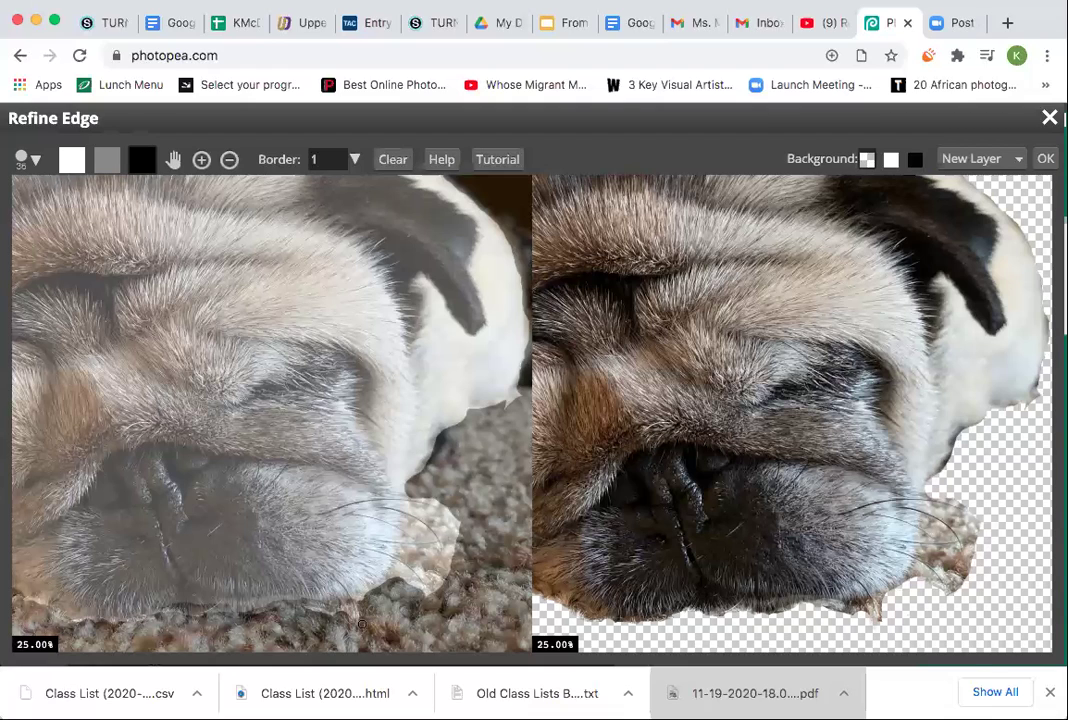
drag(361, 624, 341, 635)
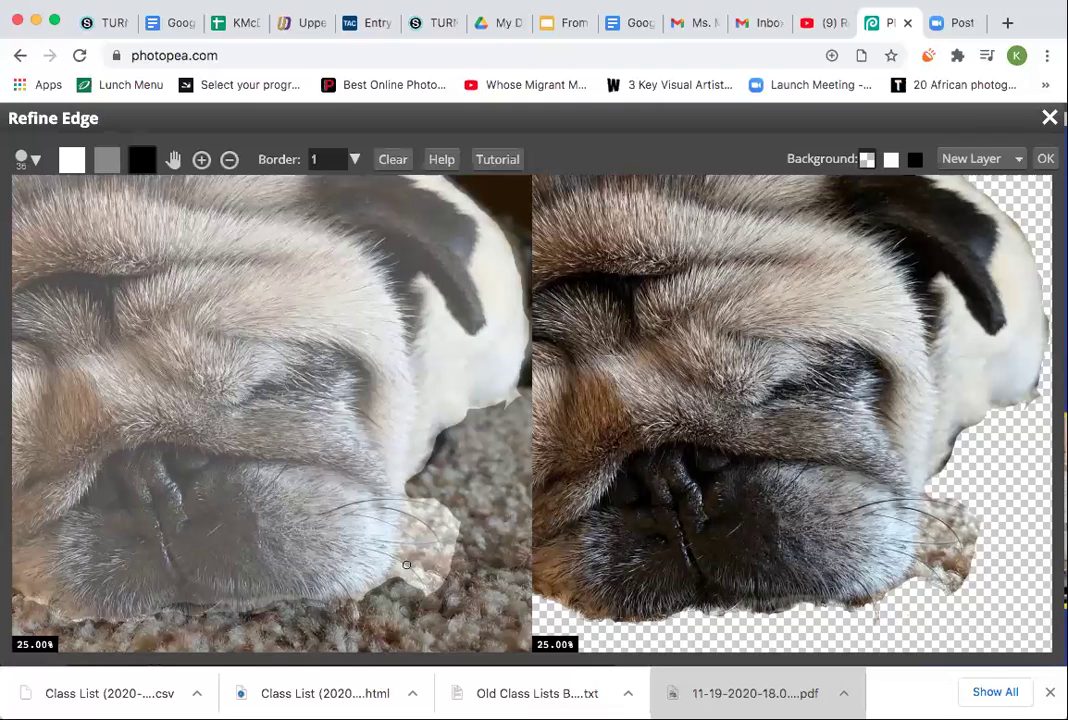
click(141, 160)
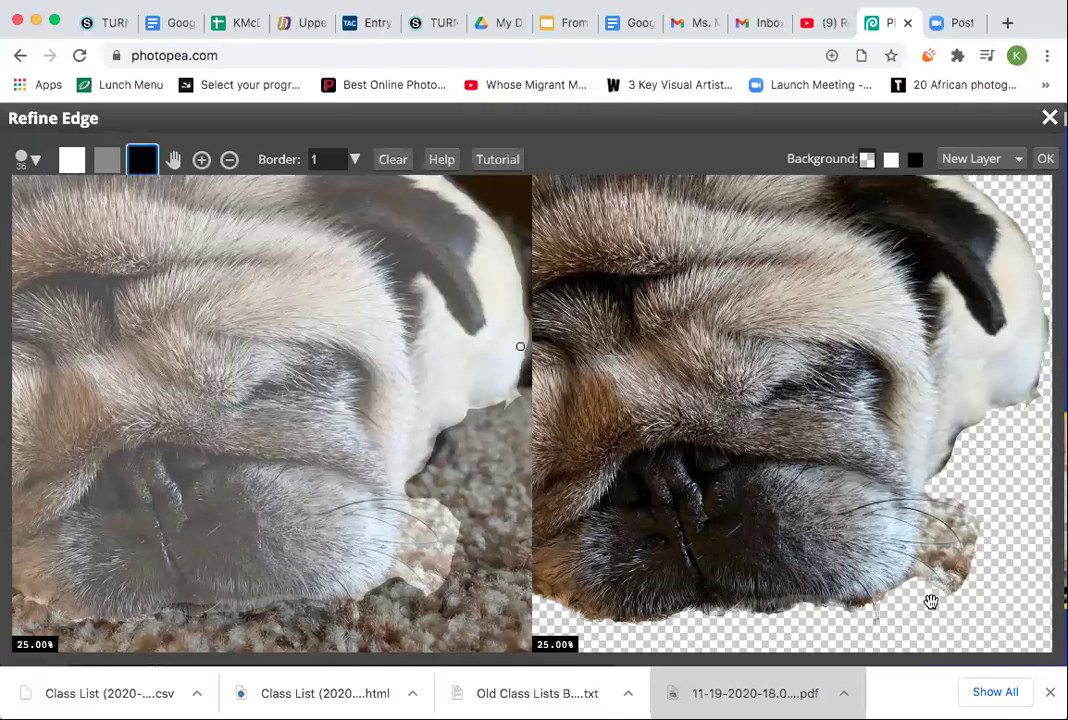
click(395, 568)
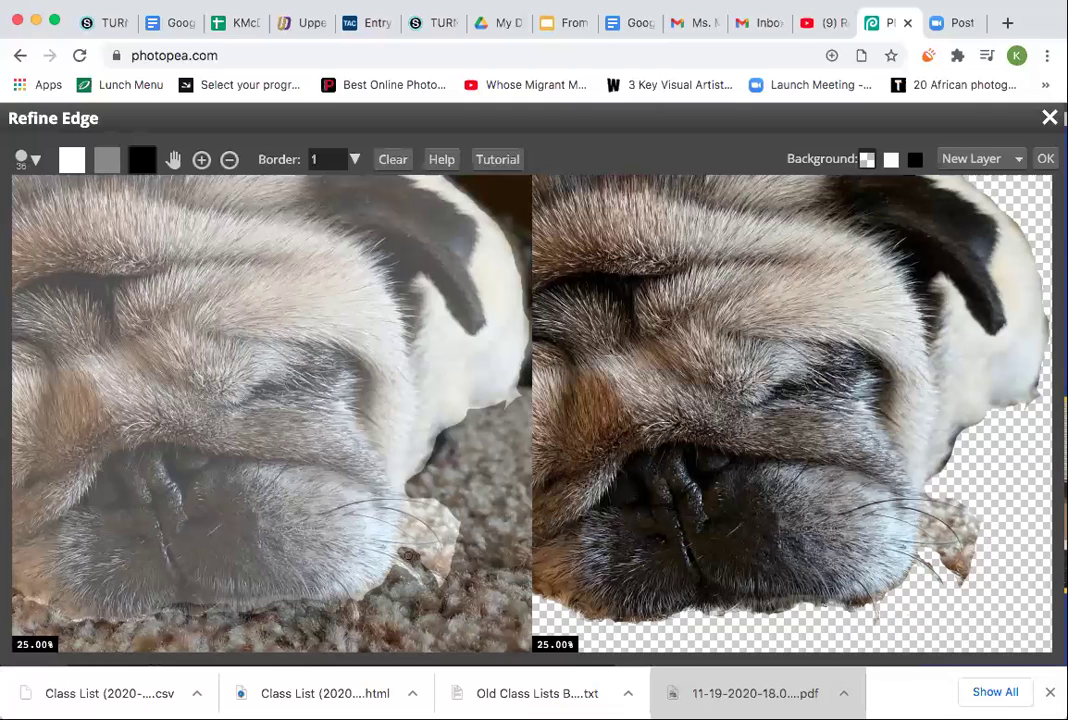
click(107, 159)
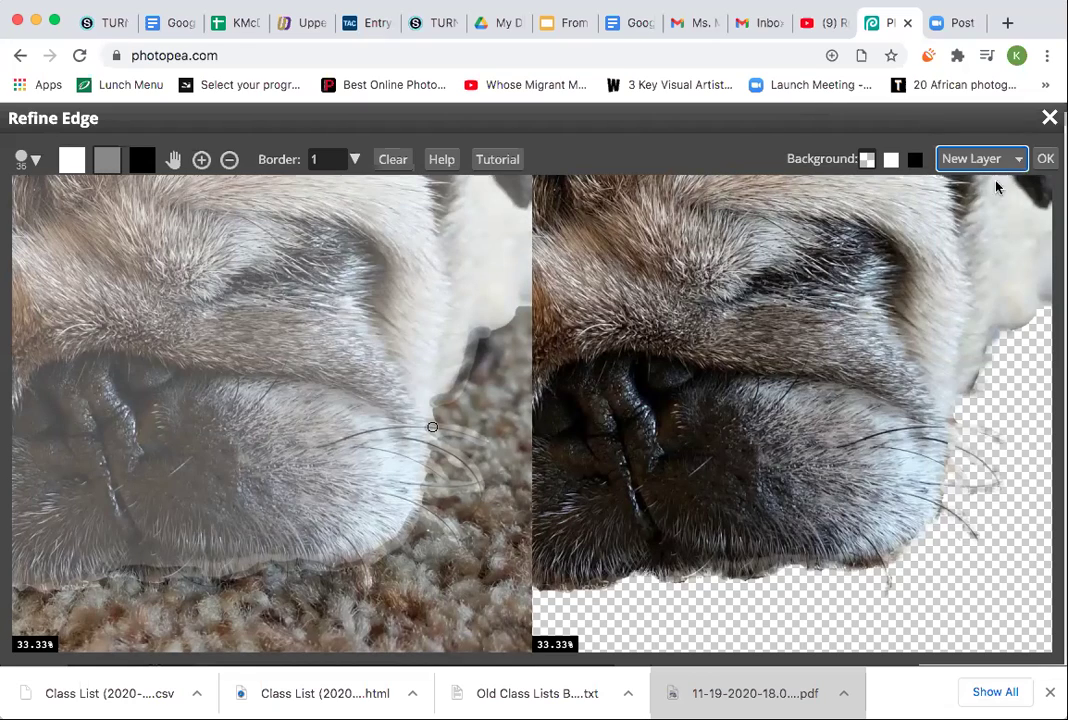
Set the Refine Edge output to Selection and apply it to the photo.
scroll(893, 320, down, 3)
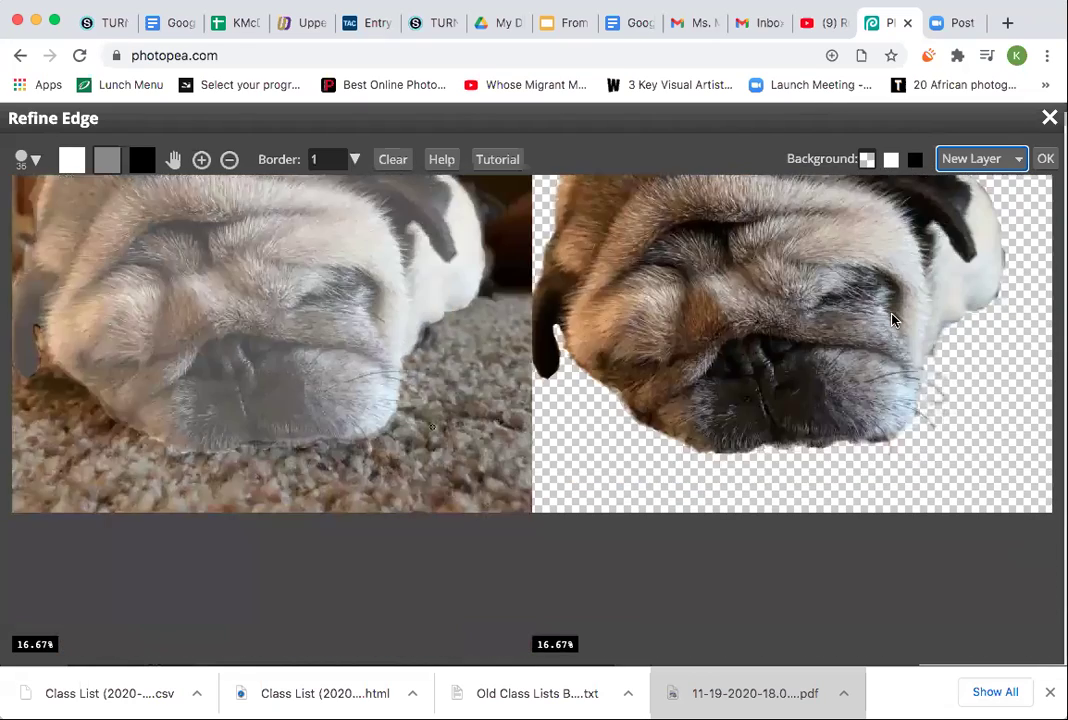
click(1018, 164)
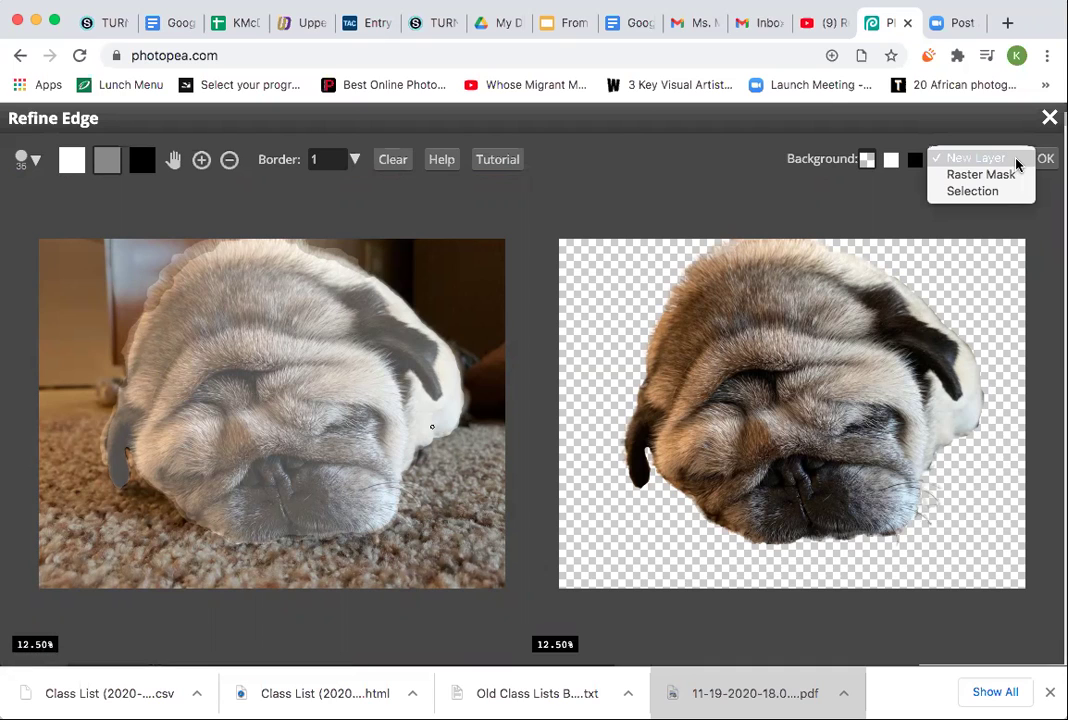
click(972, 191)
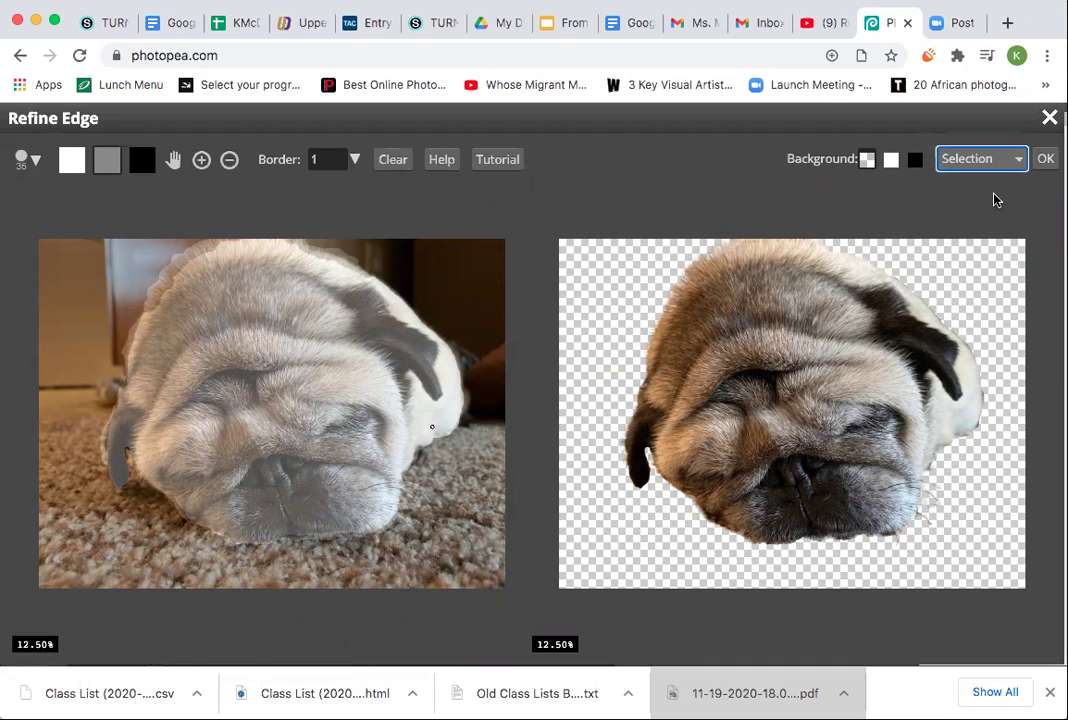
click(1045, 160)
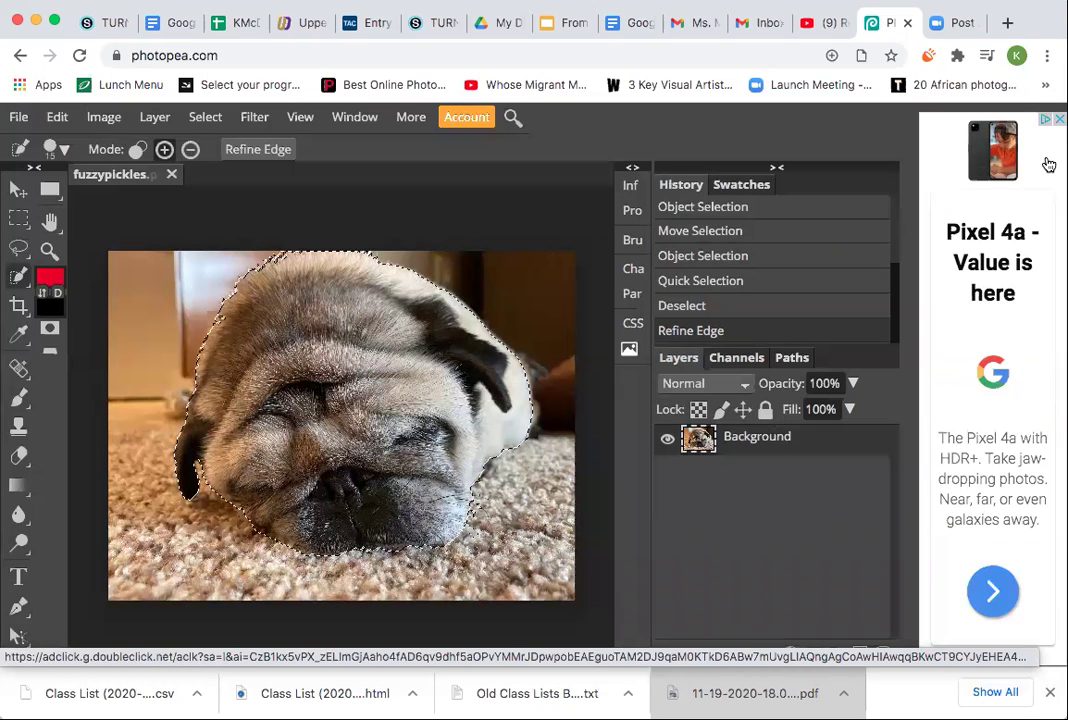
Invert the pug selection and delete the background around the pug.
click(208, 119)
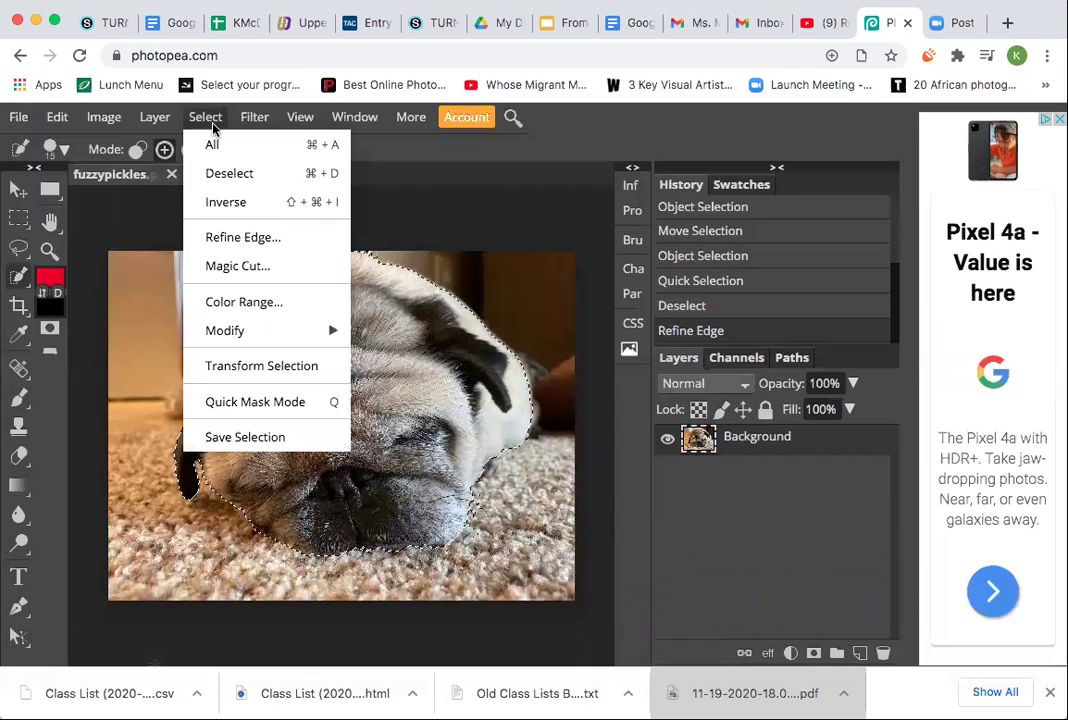
click(228, 202)
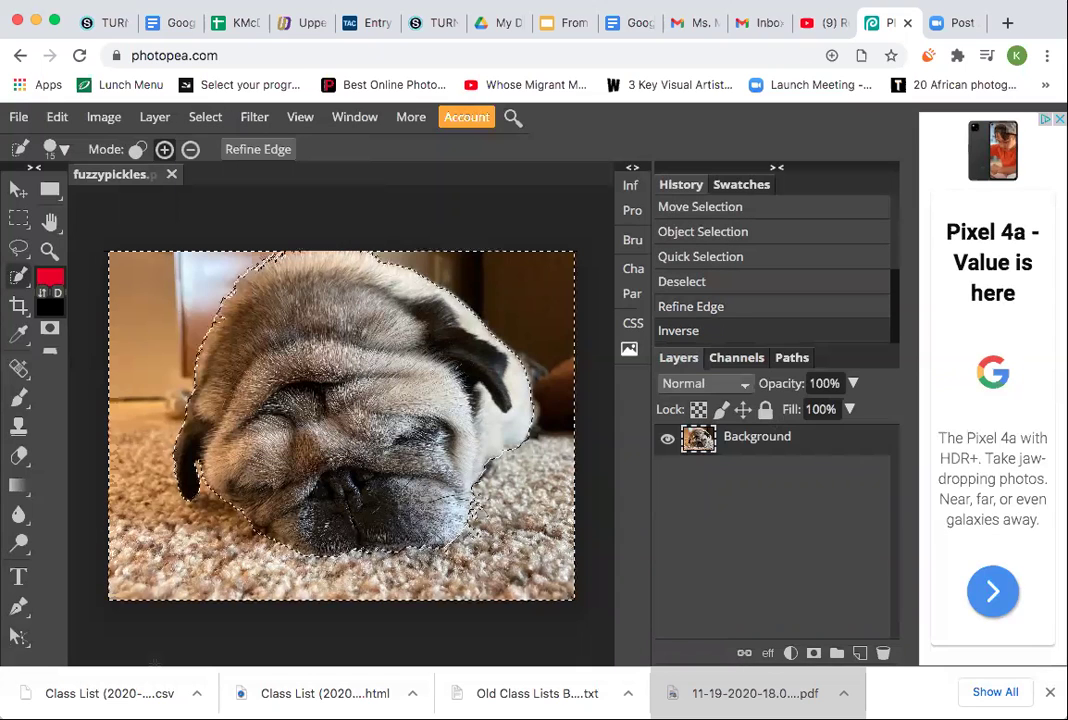
click(58, 118)
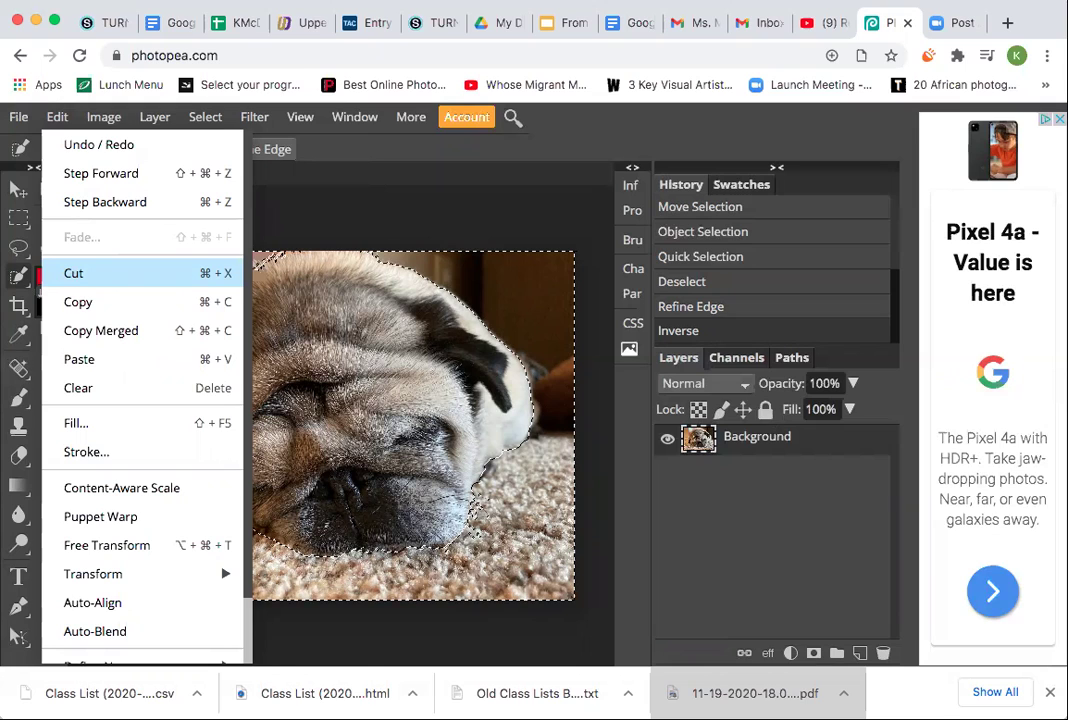
key(Delete)
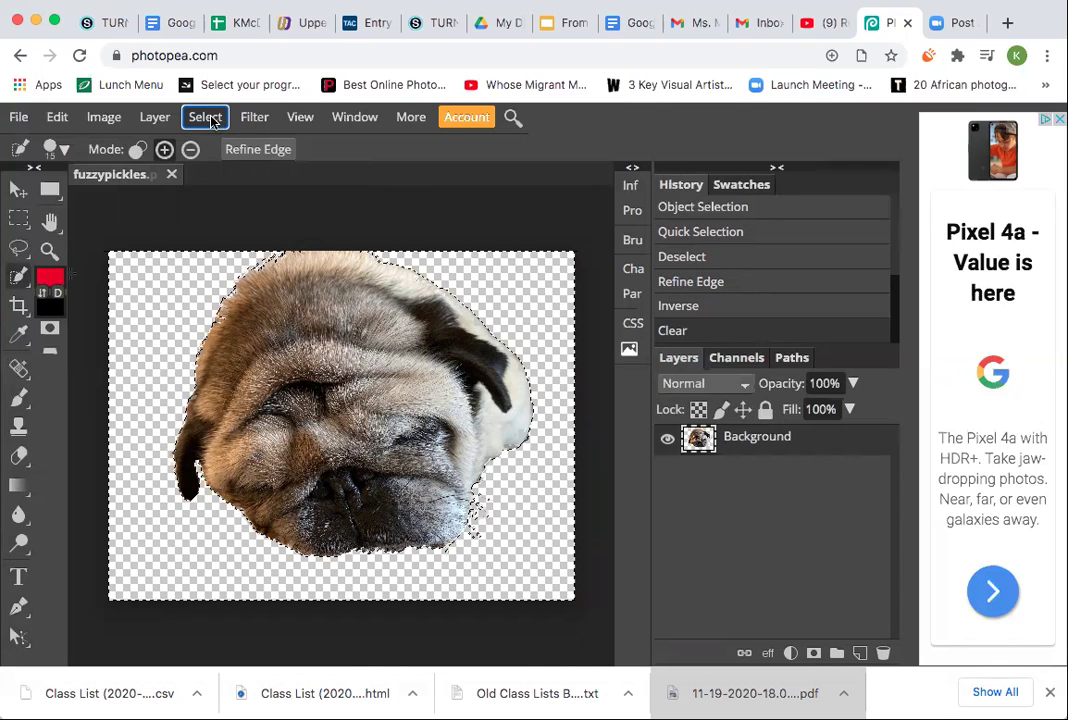
Deselect the cleared area and save the cut-out pug image as a PSD.
click(212, 119)
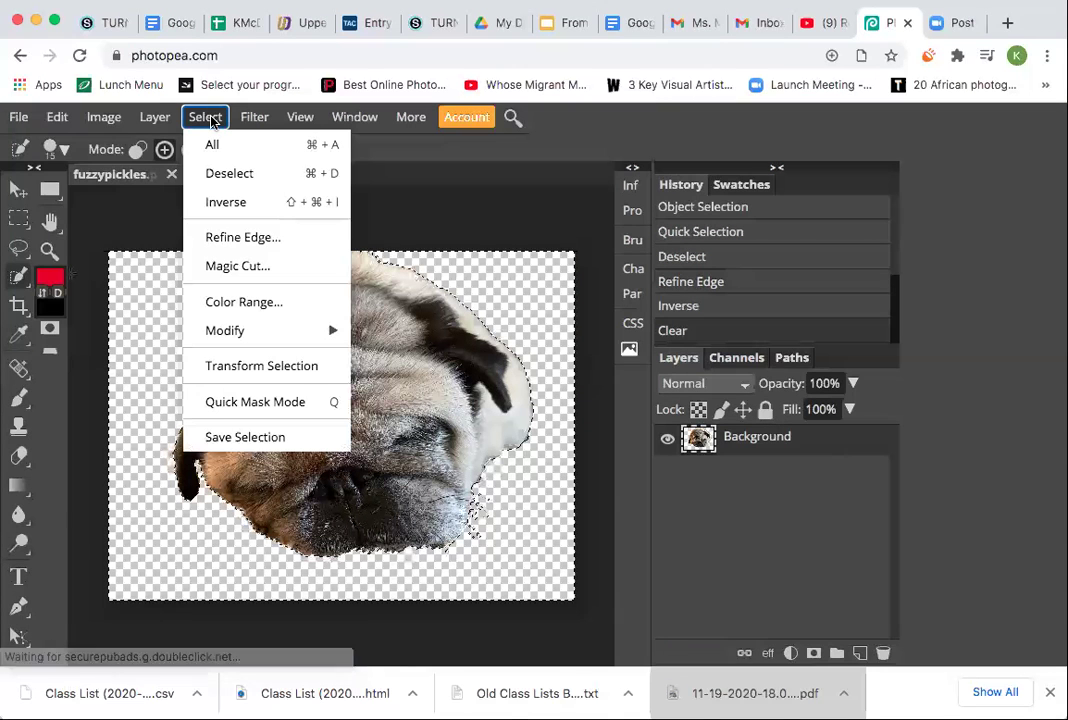
click(226, 172)
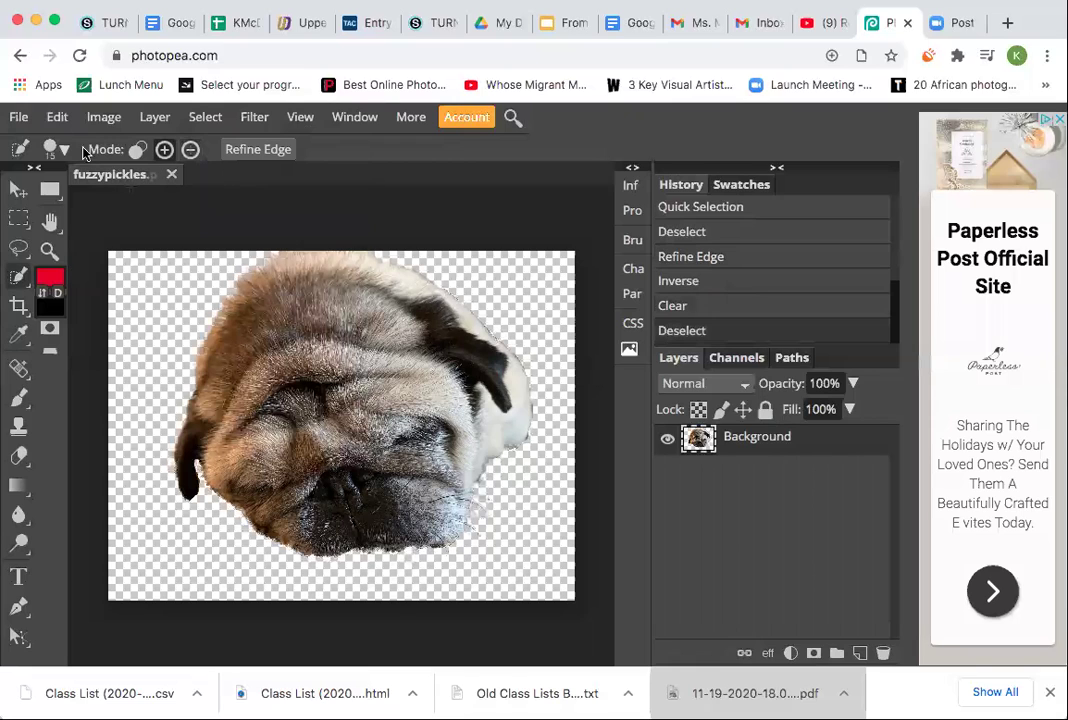
click(19, 117)
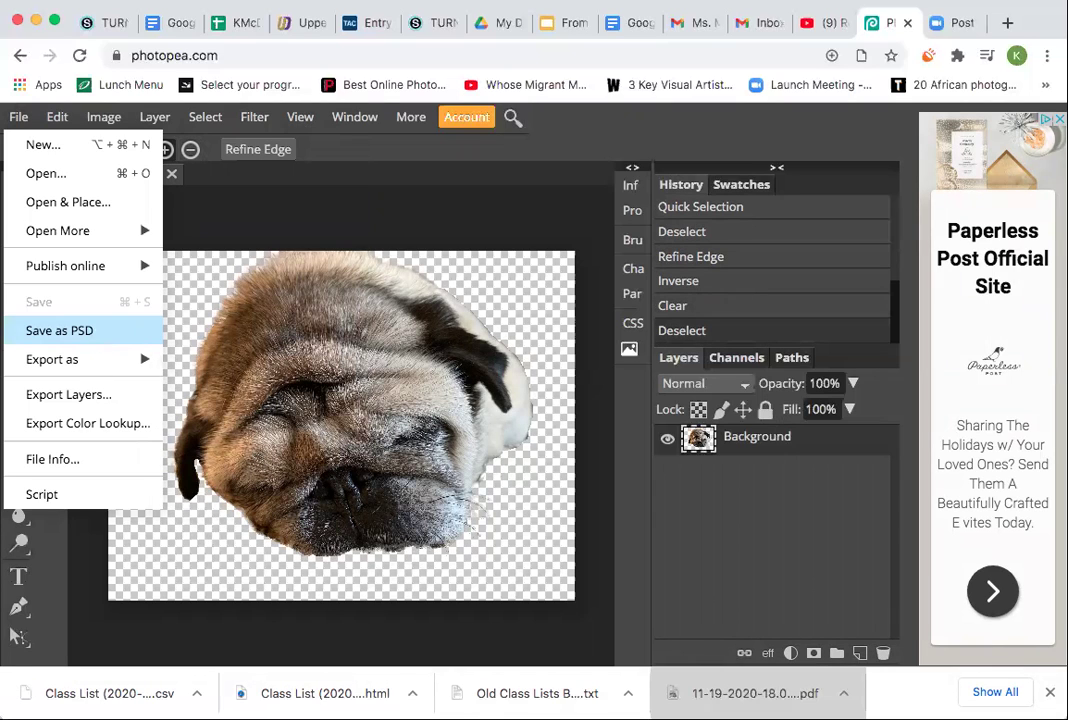
click(90, 340)
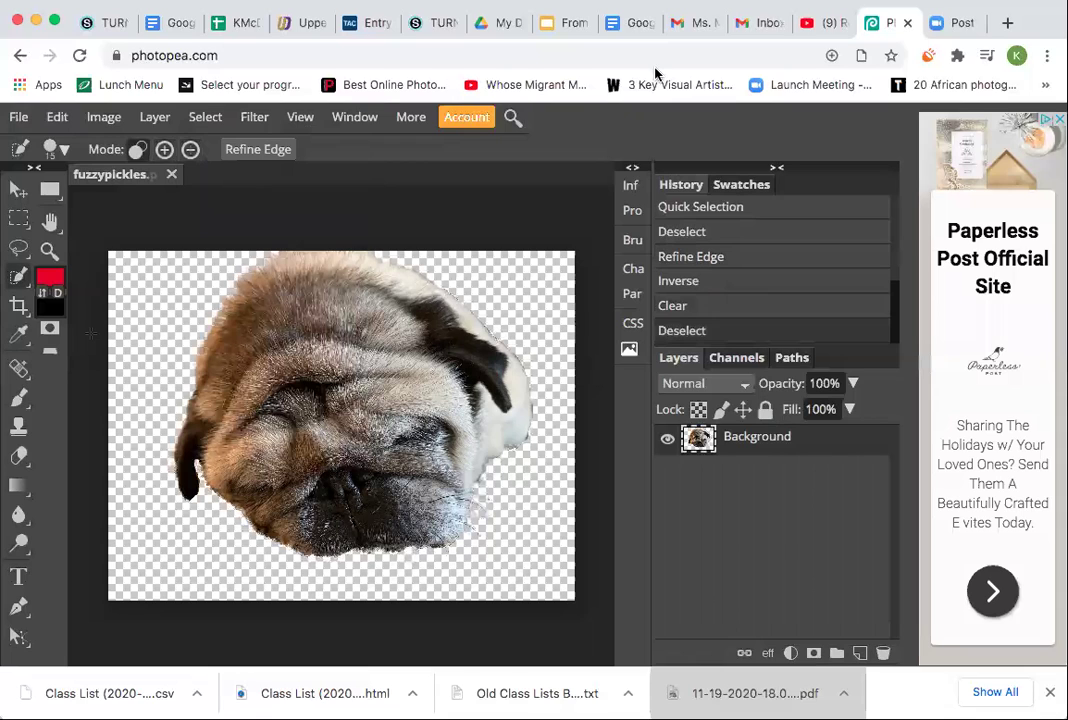